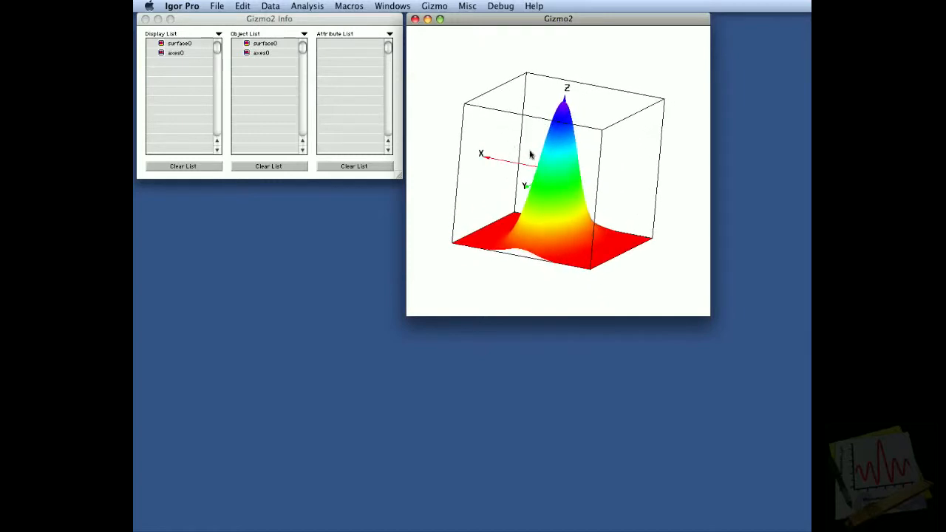
# - Create a sphere object with a radius of 0.5 and add it to the end of the display list
pyautogui.moveTo(569, 167); pyautogui.dragTo(564, 191)
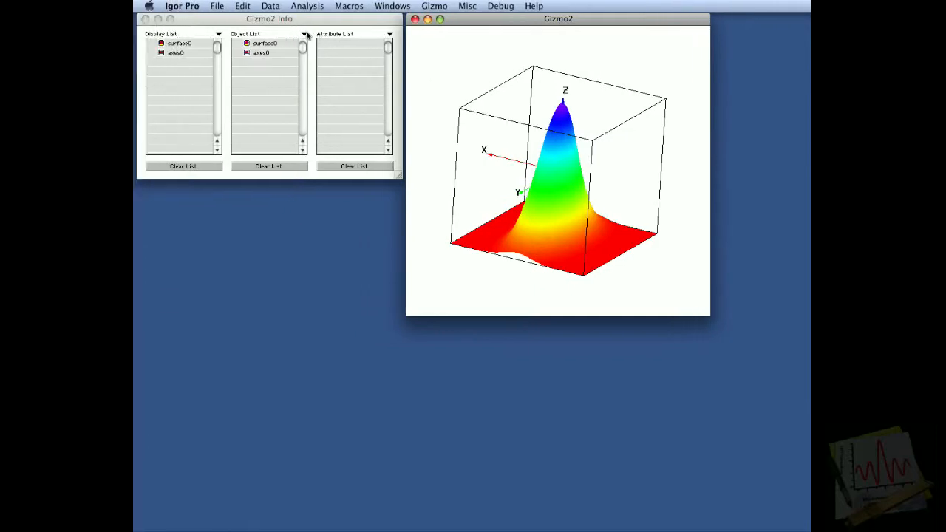
pyautogui.click(303, 35)
pyautogui.click(303, 36)
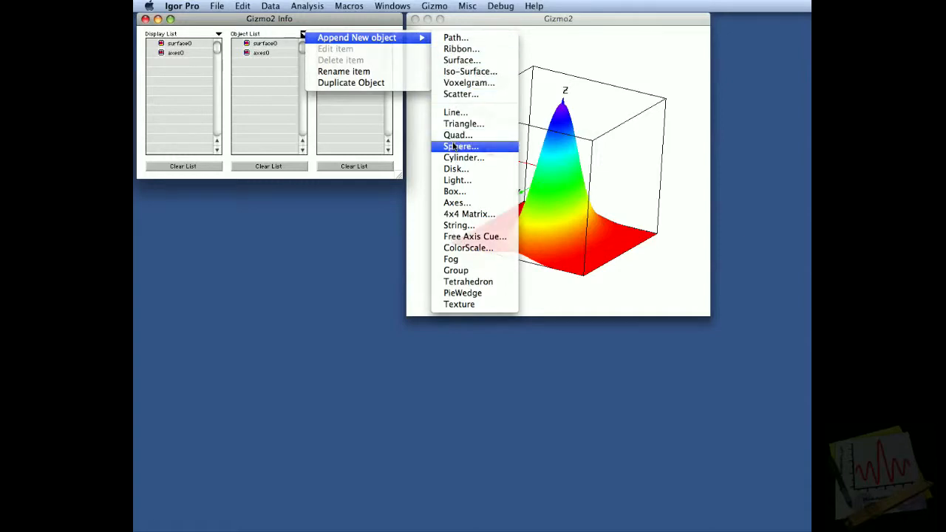
pyautogui.click(453, 146)
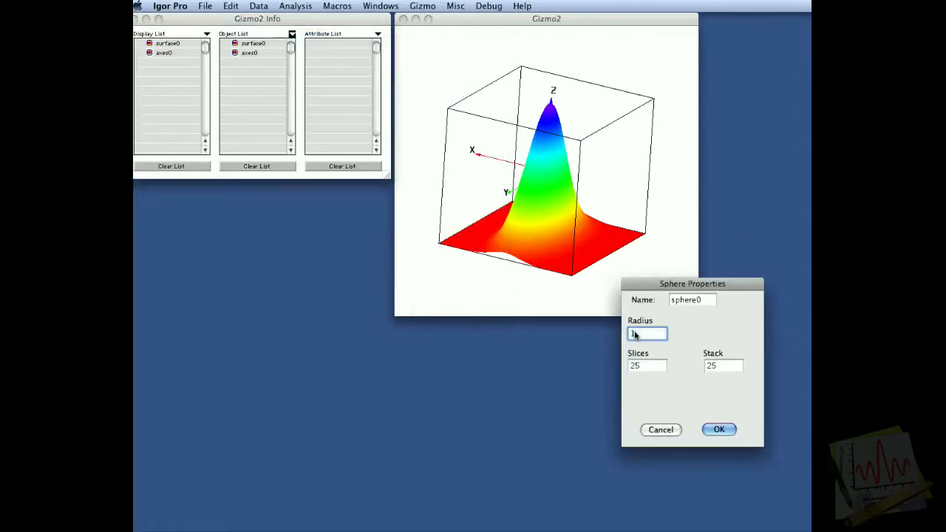
pyautogui.write('0.5')
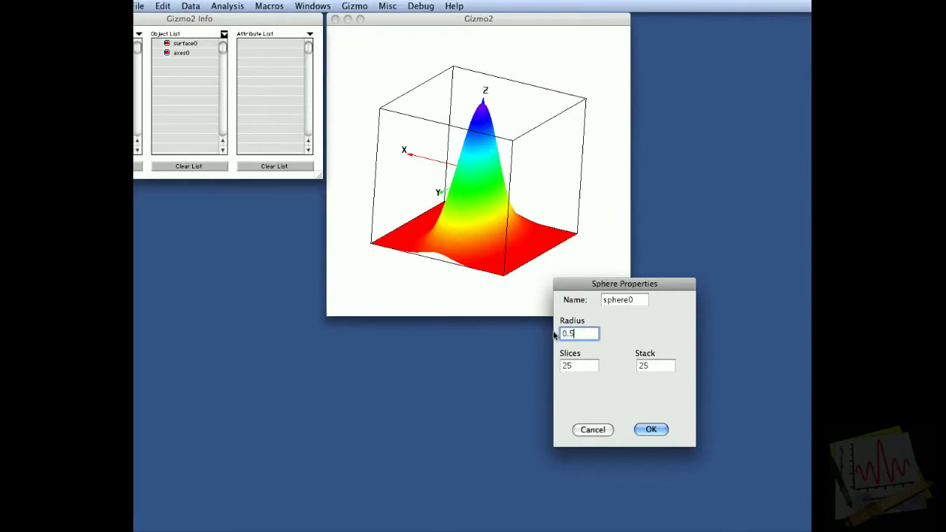
pyautogui.press('Return')
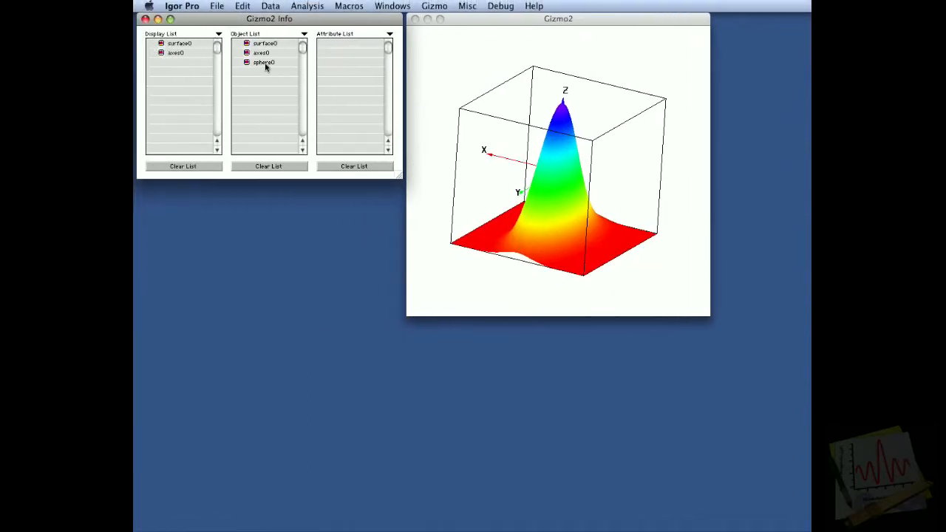
pyautogui.click(249, 63)
pyautogui.moveTo(246, 66); pyautogui.dragTo(199, 68)
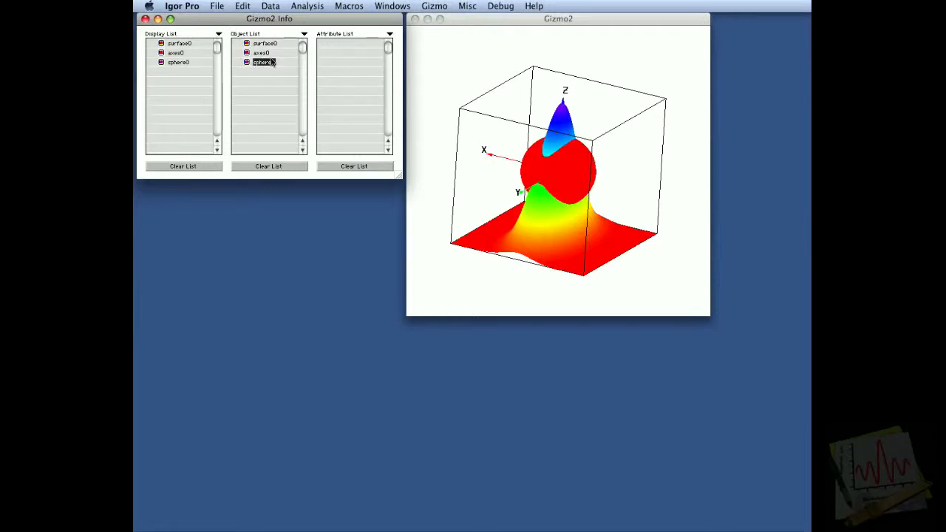
# - Create a dark gray color attribute with red, green and blue at 0.333 and apply it to the sphere0 object
pyautogui.click(388, 35)
pyautogui.moveTo(436, 42)
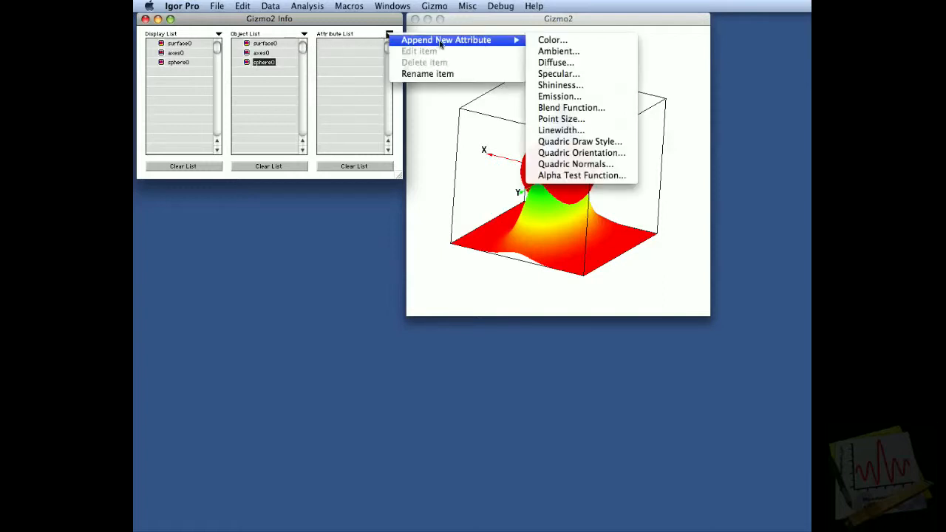
pyautogui.click(538, 44)
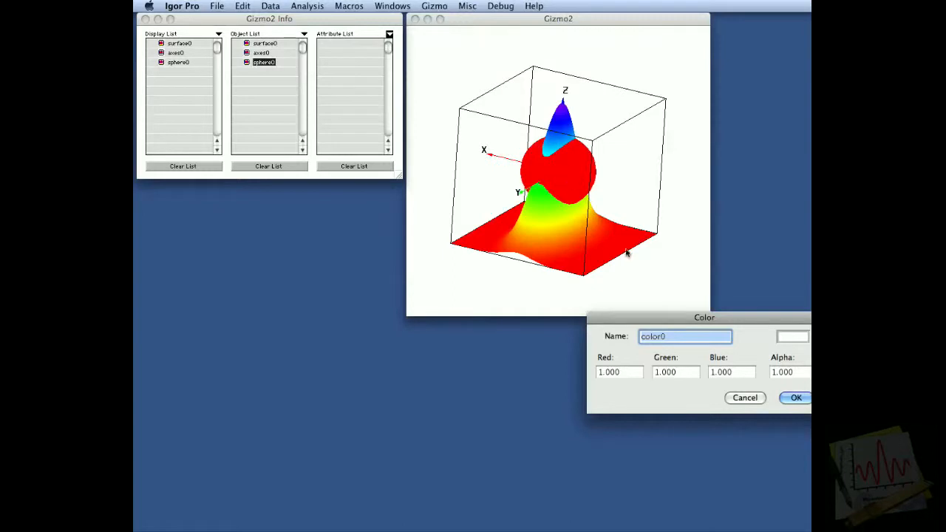
pyautogui.click(746, 338)
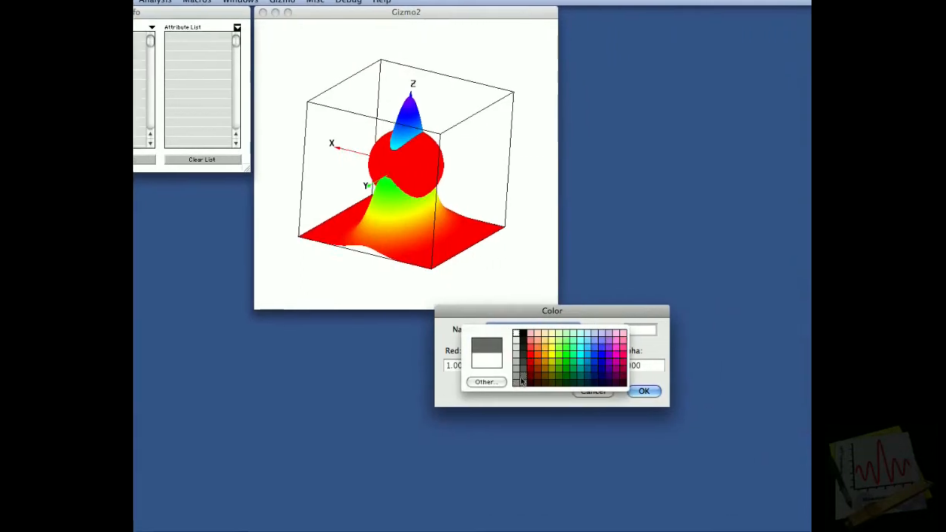
pyautogui.click(536, 383)
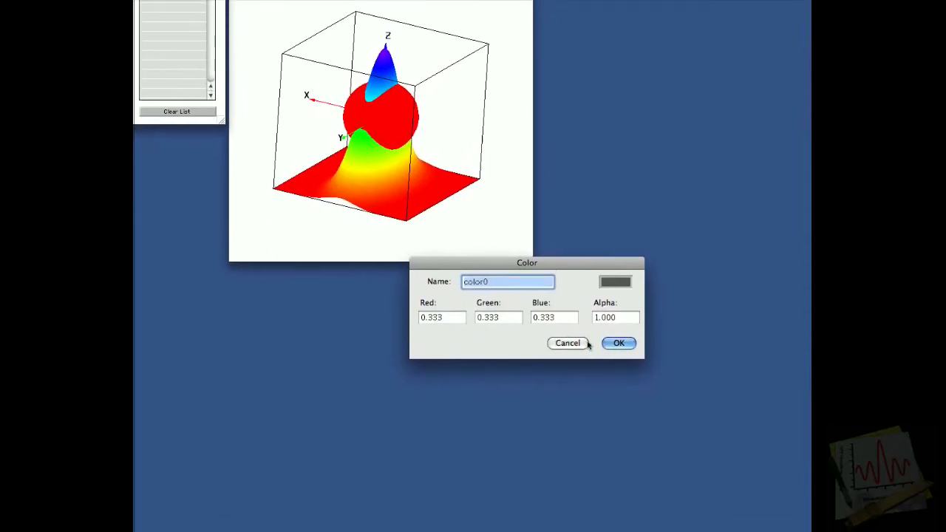
pyautogui.click(632, 365)
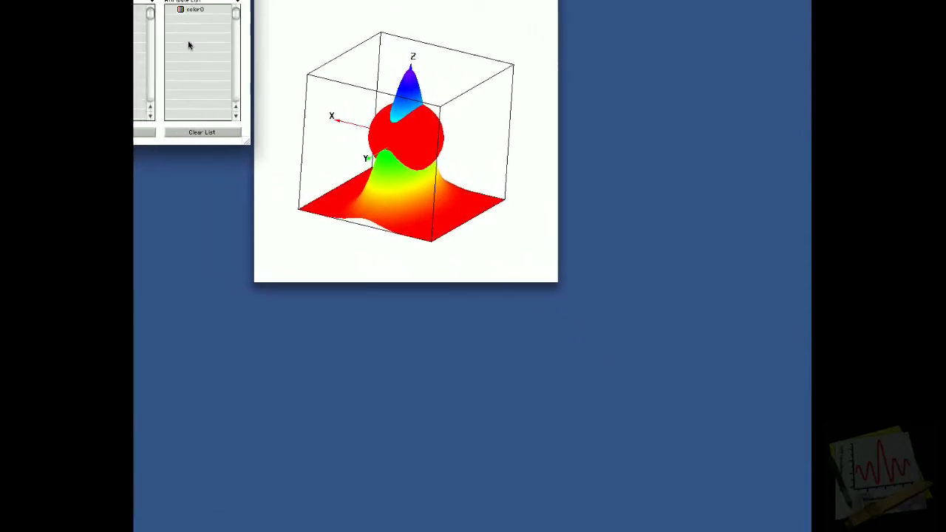
pyautogui.click(255, 44)
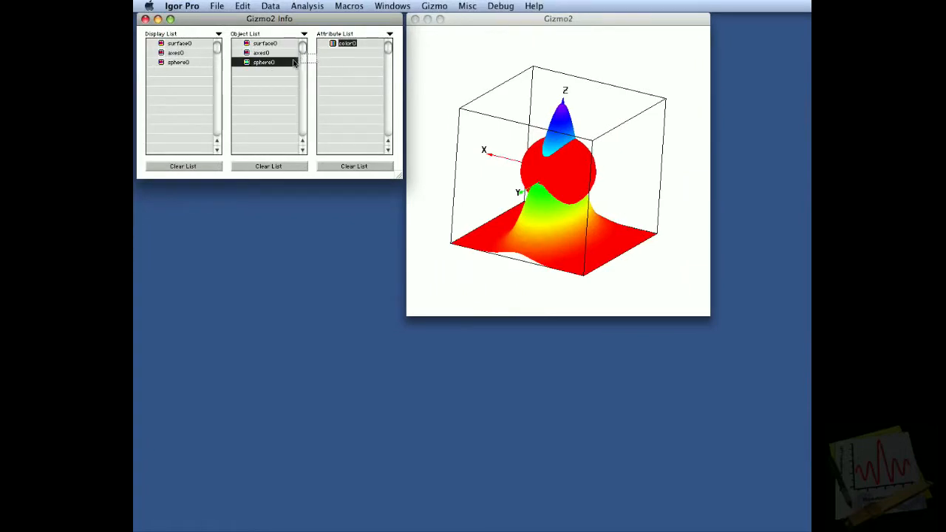
pyautogui.moveTo(293, 63); pyautogui.dragTo(293, 63)
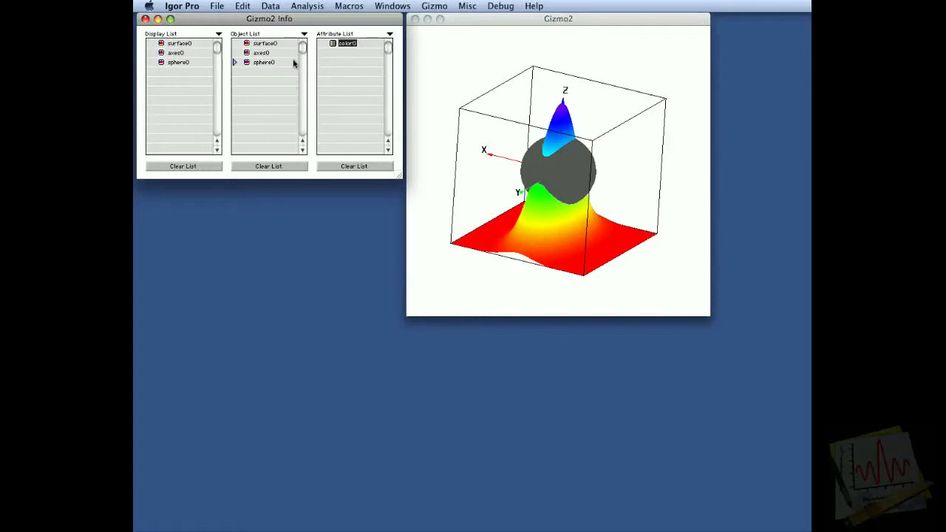
# - Append an Enable operation for GL_BLEND and move it directly after surface0 in the display list
pyautogui.click(218, 35)
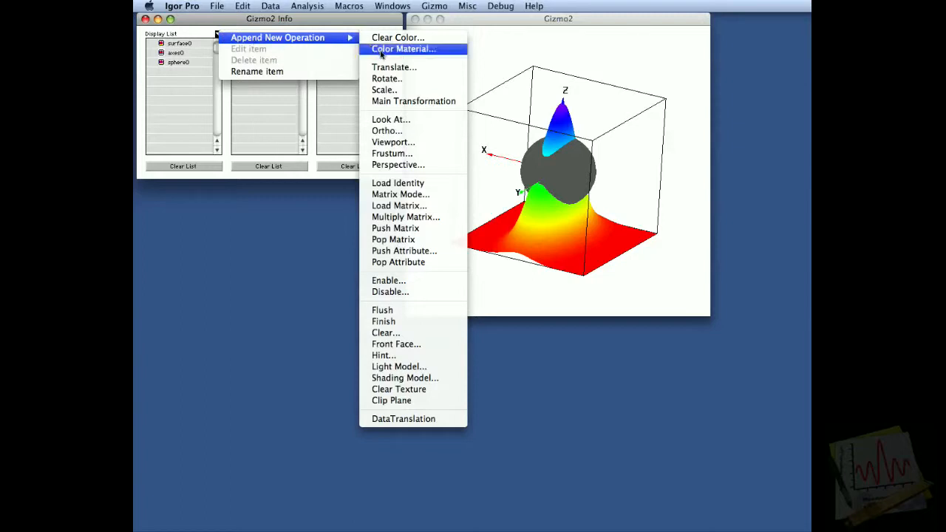
pyautogui.click(385, 280)
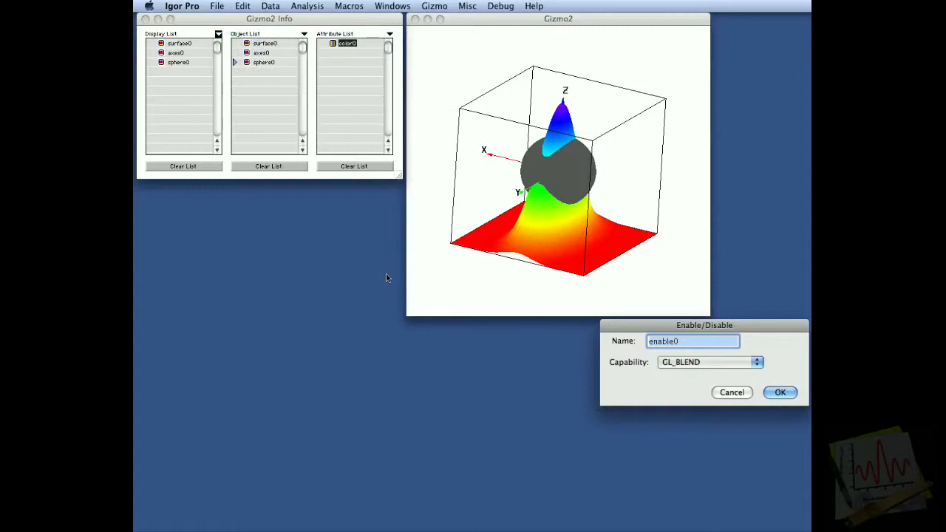
pyautogui.press('Return')
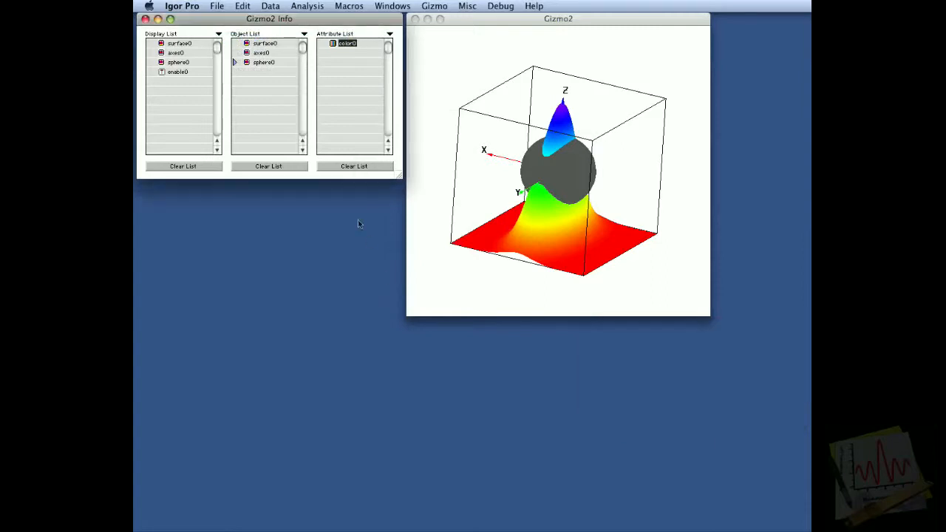
pyautogui.click(176, 73)
pyautogui.moveTo(175, 77); pyautogui.dragTo(175, 57)
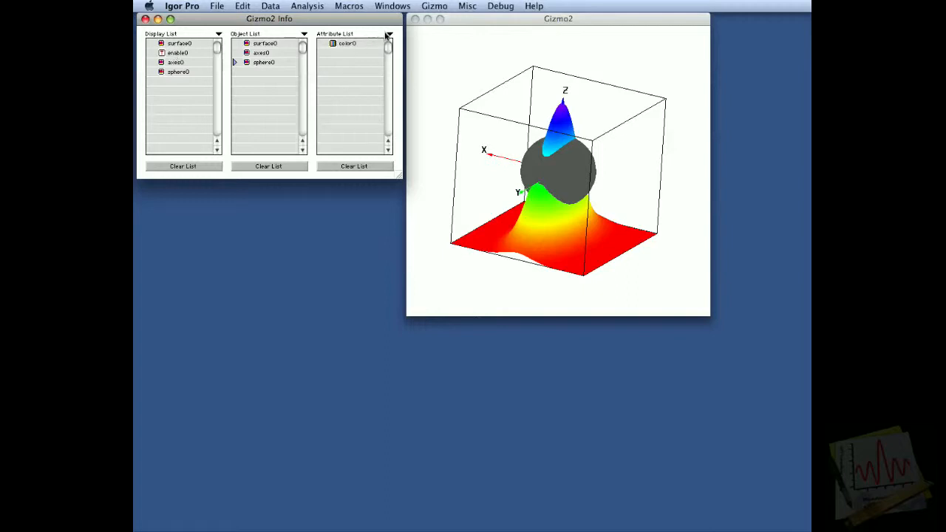
# - Create a blend function with source GL_SRC_ALPHA and destination GL_ONE_MINUS_SRC_ALPHA, and place it directly after enable0 in the display list
pyautogui.click(388, 36)
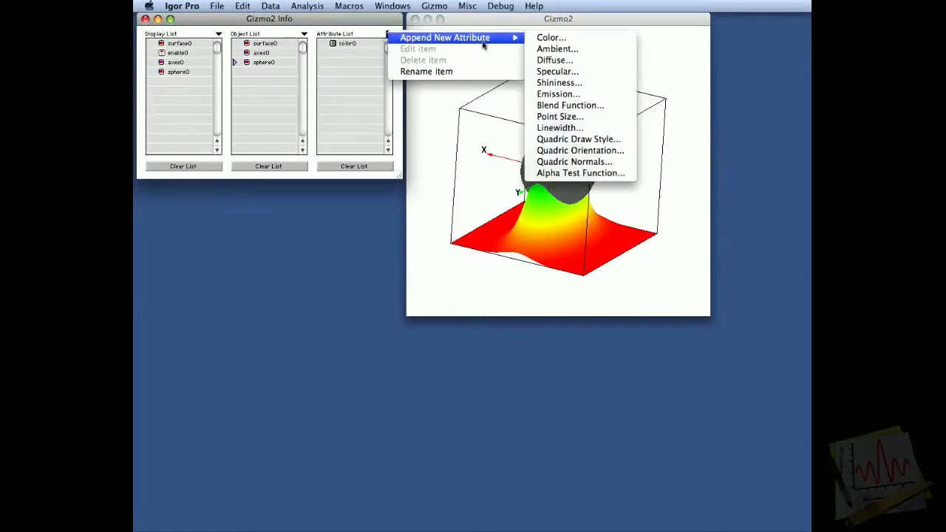
pyautogui.click(549, 109)
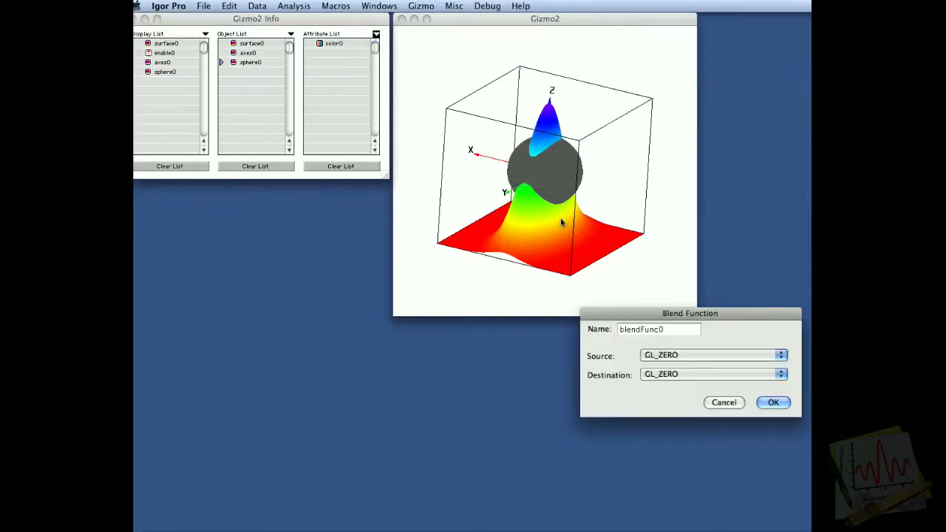
pyautogui.click(643, 355)
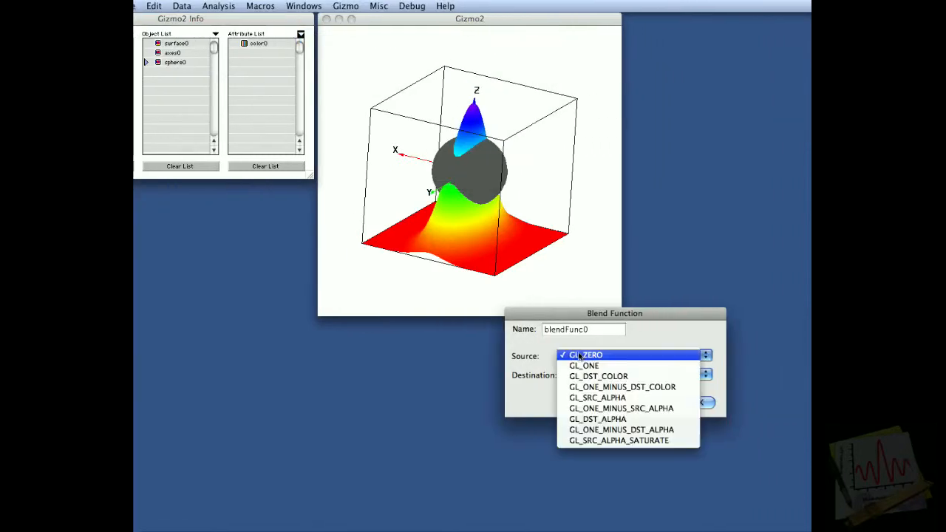
pyautogui.click(583, 397)
pyautogui.click(575, 376)
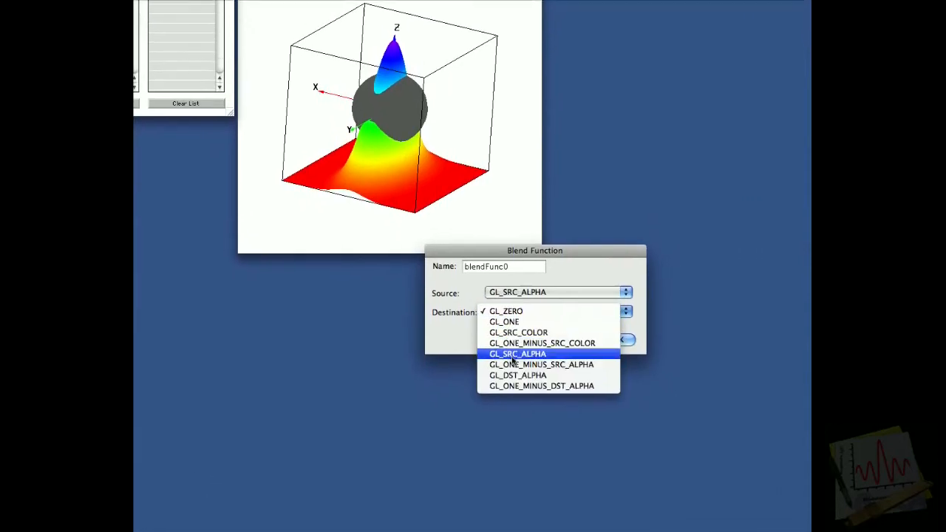
pyautogui.click(508, 353)
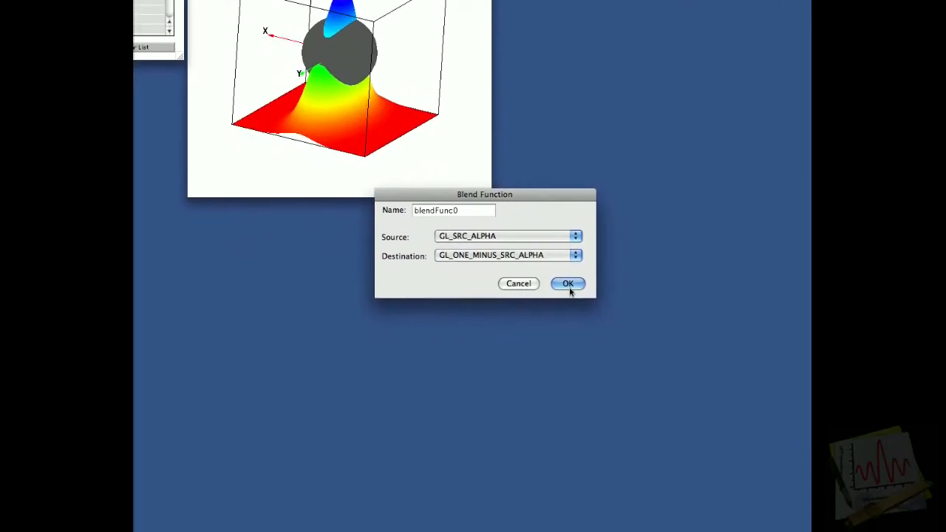
pyautogui.click(555, 284)
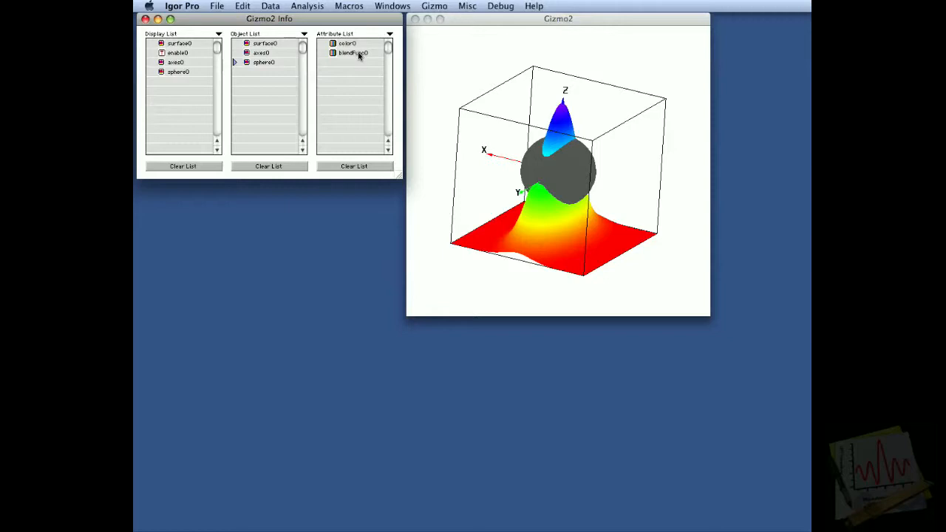
pyautogui.moveTo(359, 56); pyautogui.dragTo(215, 64)
pyautogui.moveTo(216, 63); pyautogui.dragTo(214, 63)
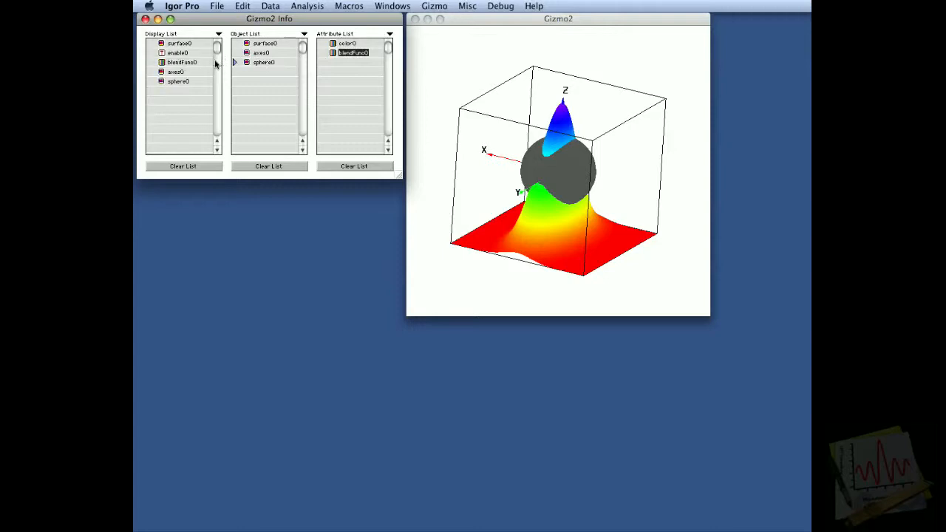
# - Move axes0 to the start of the display list, ahead of surface0
pyautogui.click(175, 46)
pyautogui.click(164, 55)
pyautogui.click(163, 64)
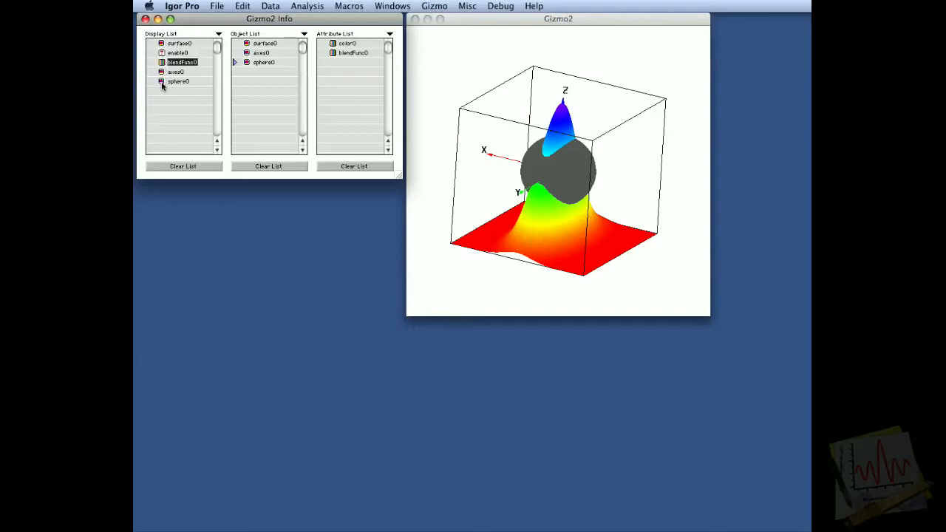
pyautogui.click(160, 73)
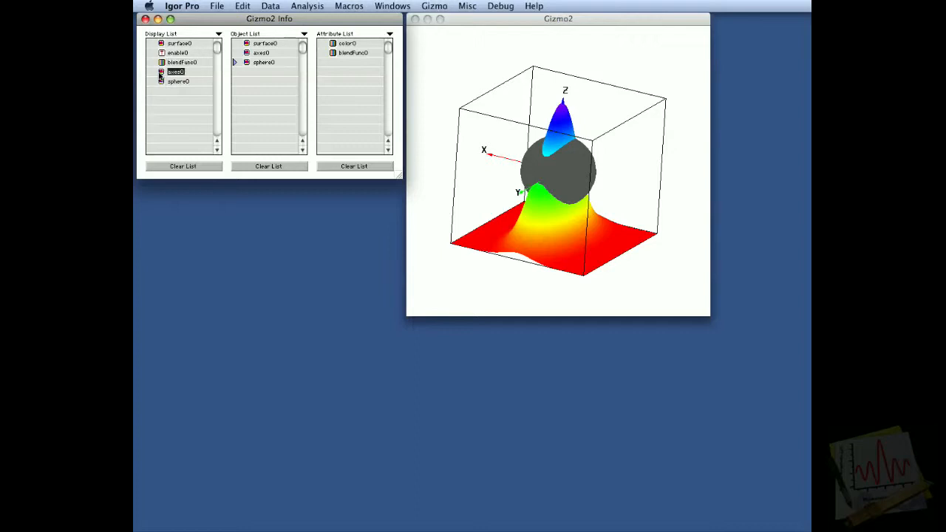
pyautogui.moveTo(160, 74); pyautogui.dragTo(161, 48)
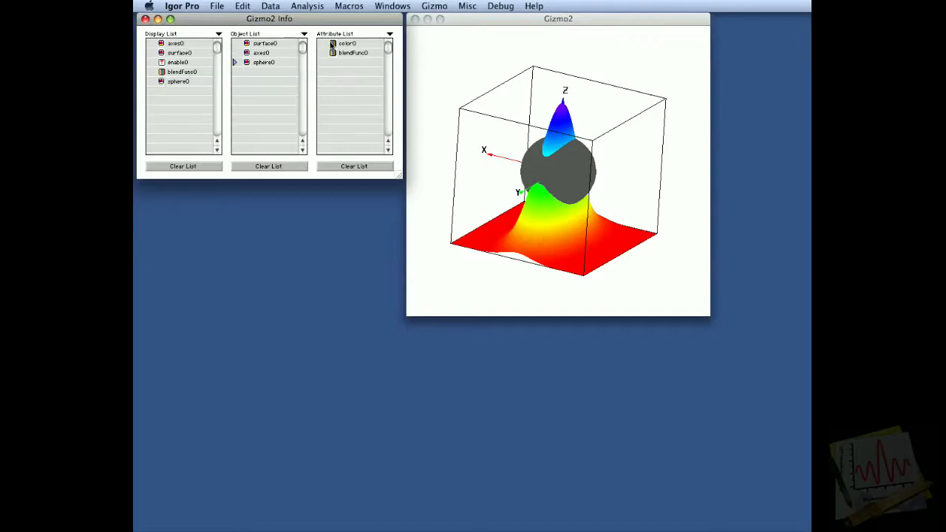
# - Set the alpha of the color0 attribute to 0.5 and inspect the sphere from several angles
pyautogui.doubleClick(332, 45)
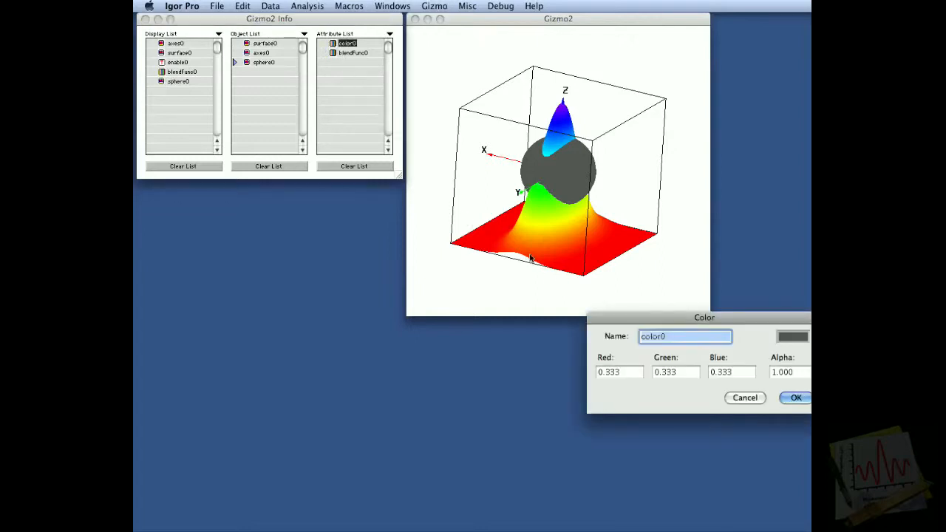
pyautogui.doubleClick(781, 373)
pyautogui.write('0.5')
pyautogui.press('Return')
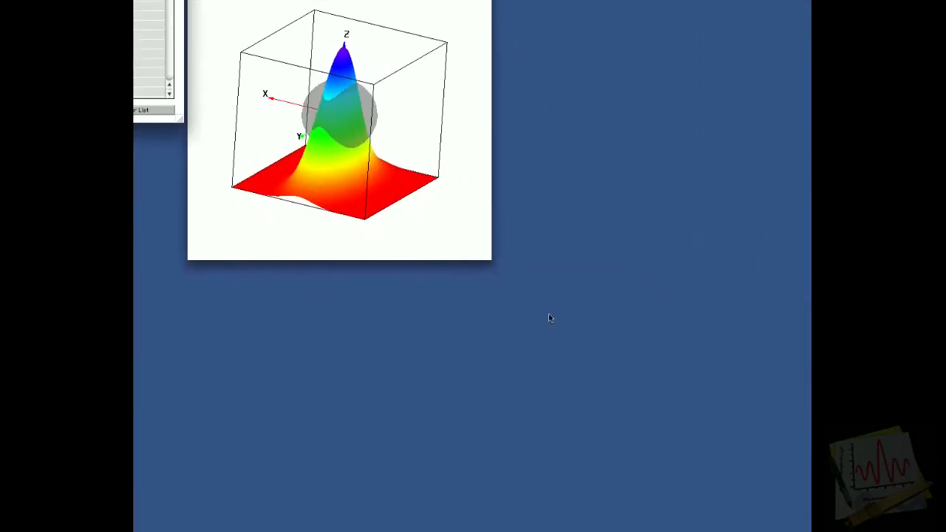
pyautogui.moveTo(420, 178); pyautogui.dragTo(326, 184)
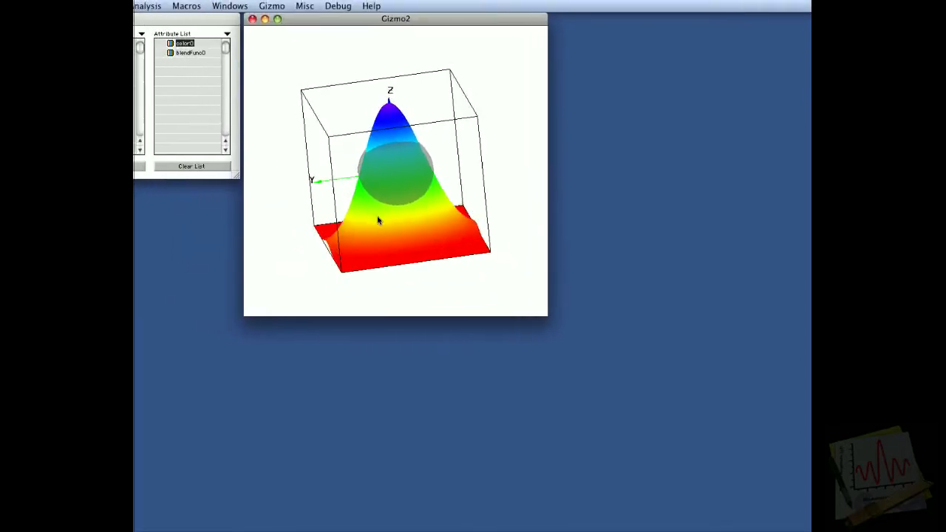
pyautogui.moveTo(377, 220); pyautogui.dragTo(468, 198)
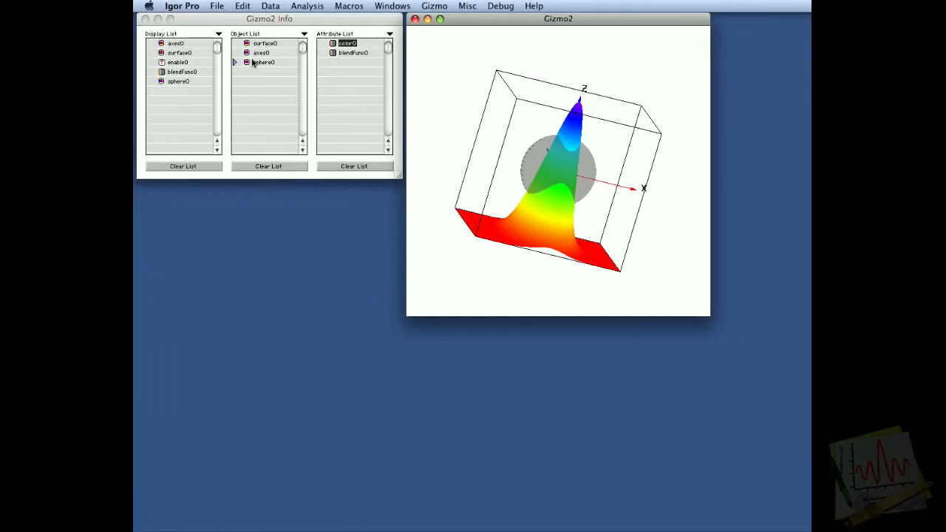
# - Set both the stack and slices values of sphere0 to 50
pyautogui.doubleClick(262, 62)
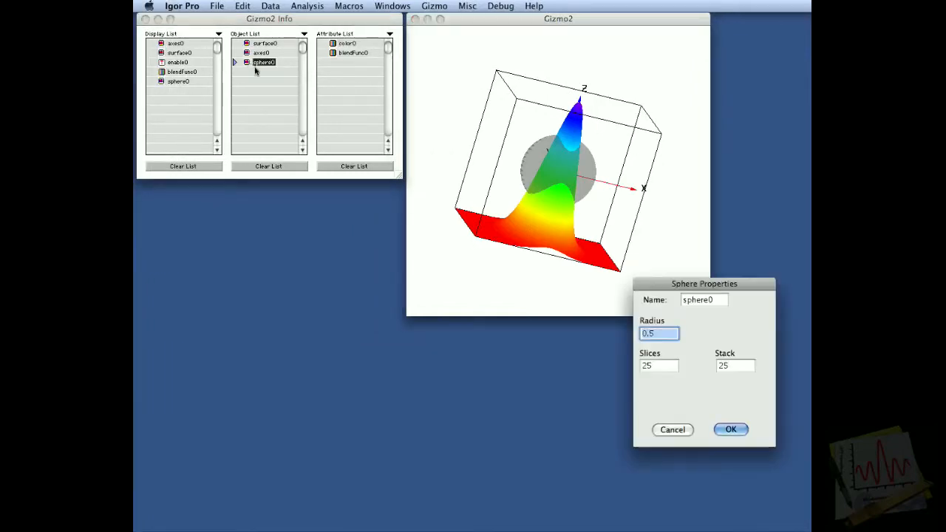
pyautogui.doubleClick(739, 365)
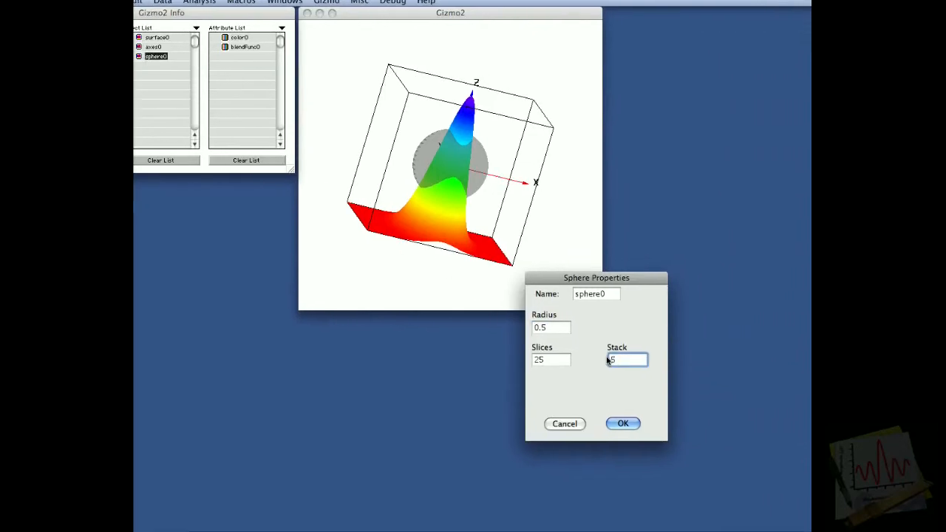
pyautogui.write('50')
pyautogui.doubleClick(553, 359)
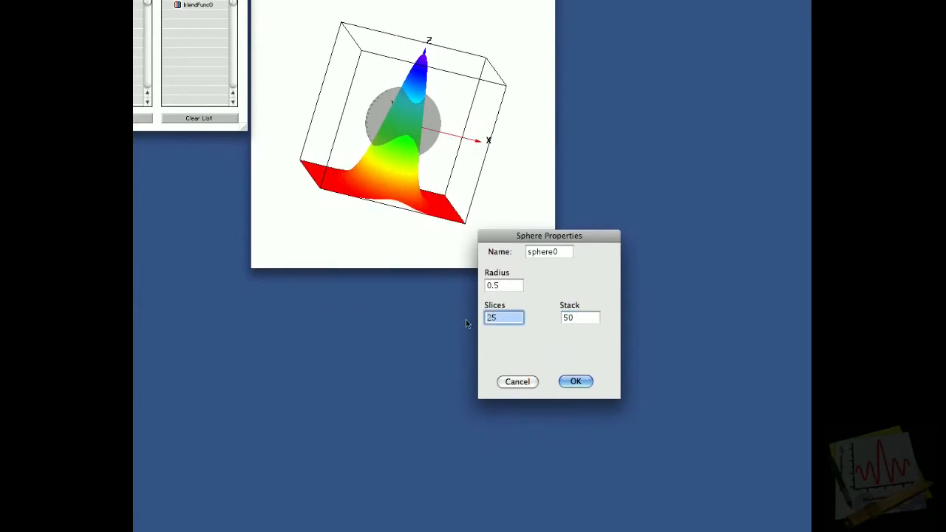
pyautogui.write('50')
pyautogui.press('Return')
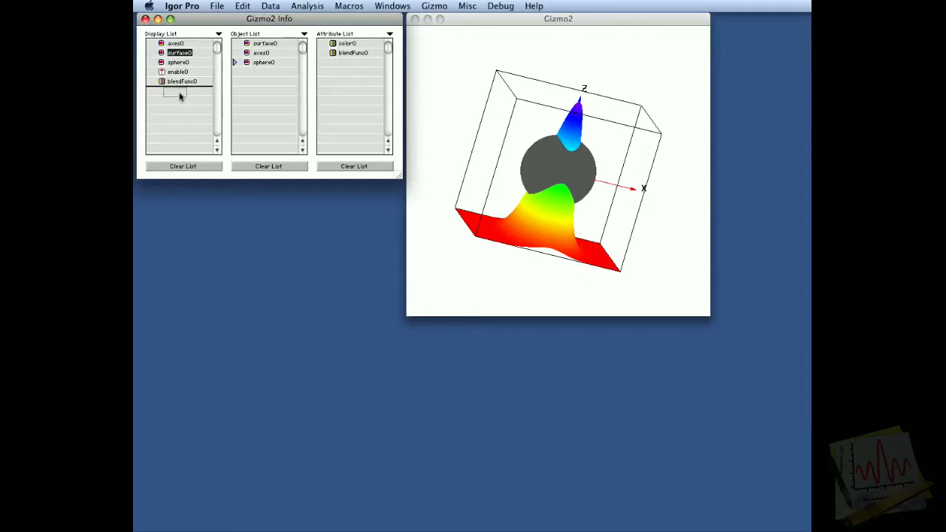
# - Reorder the display list to axes0, surface0, enable0, blendFunc0, sphere0, and inspect the plot from different angles
pyautogui.click(495, 183)
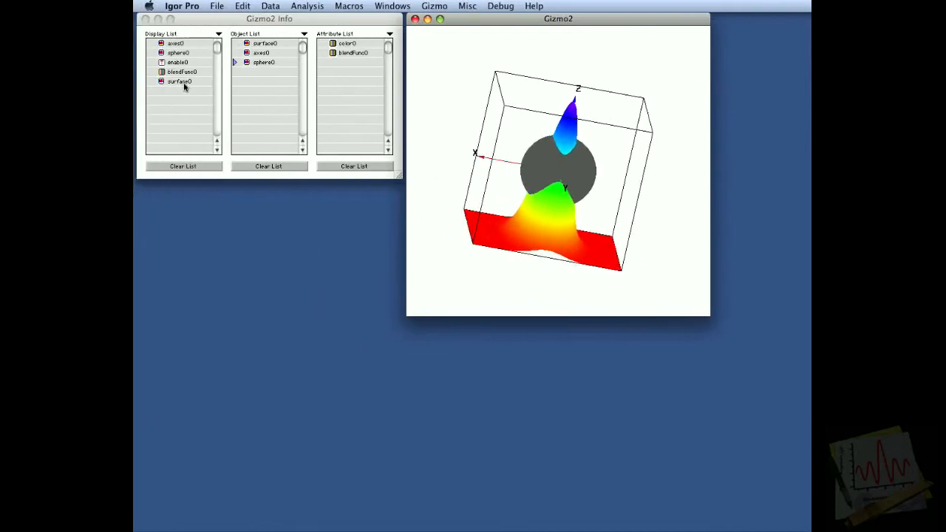
pyautogui.click(182, 85)
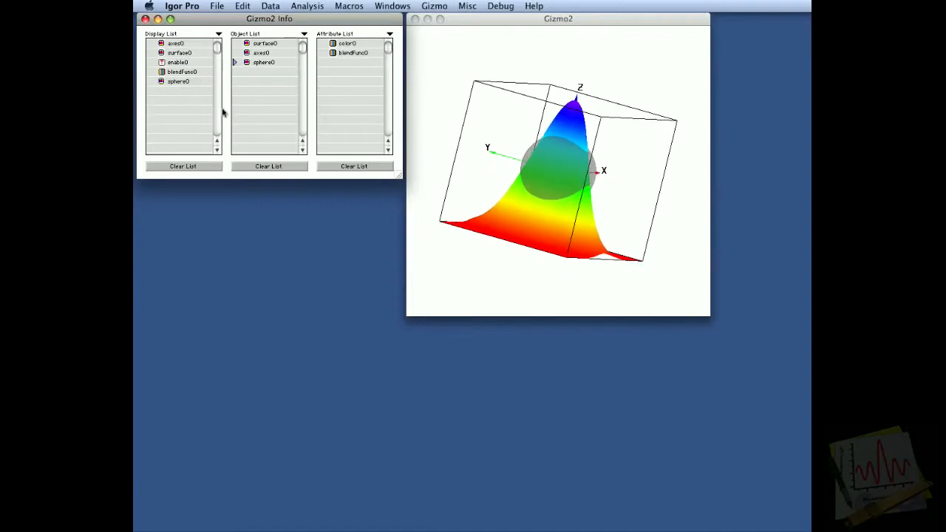
pyautogui.click(481, 186)
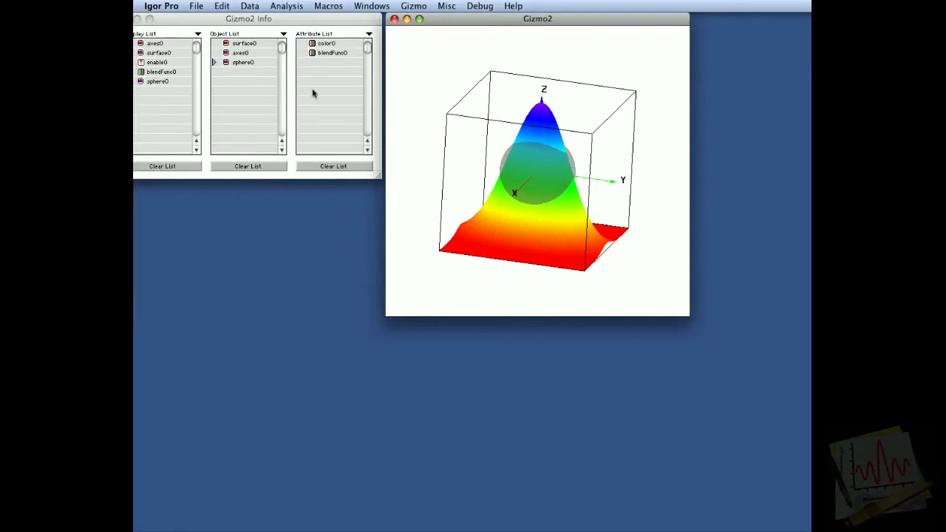
# - Add a disk object with its default properties and place it at the end of the display list, after sphere0
pyautogui.click(306, 39)
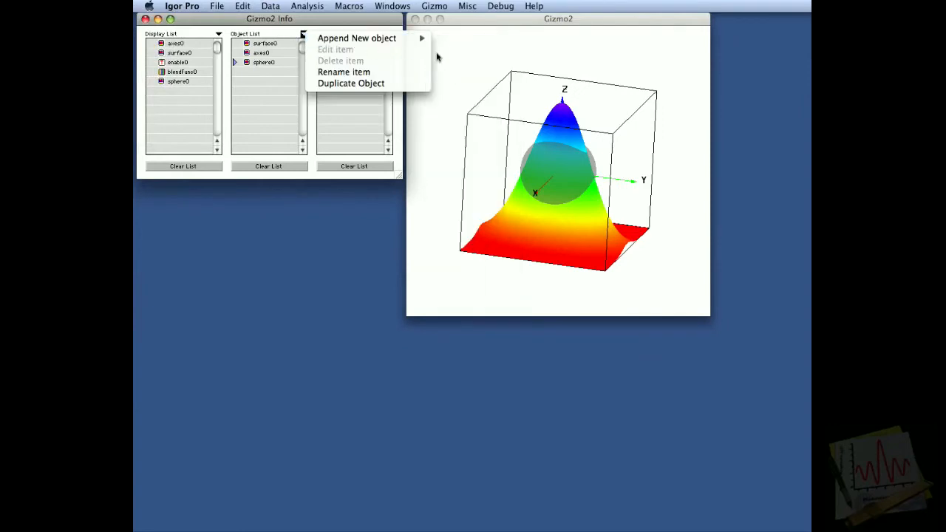
pyautogui.moveTo(424, 41)
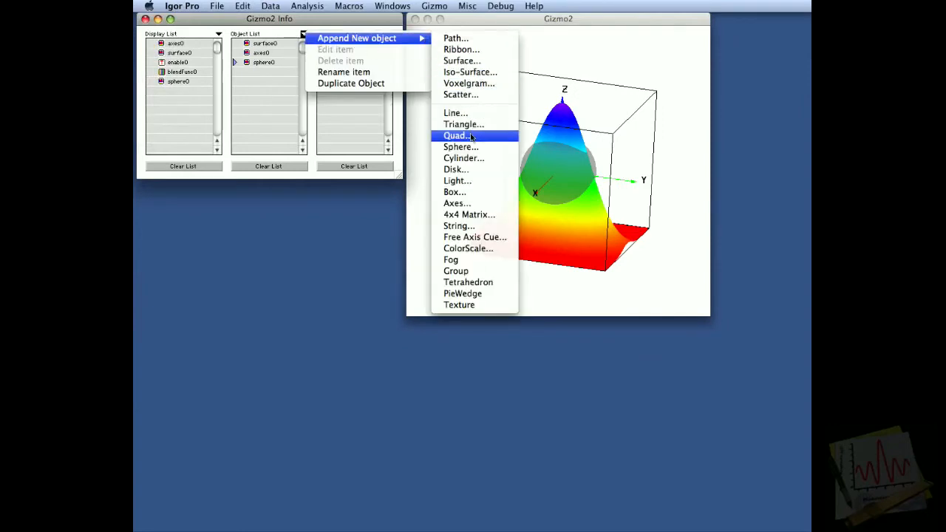
pyautogui.click(468, 170)
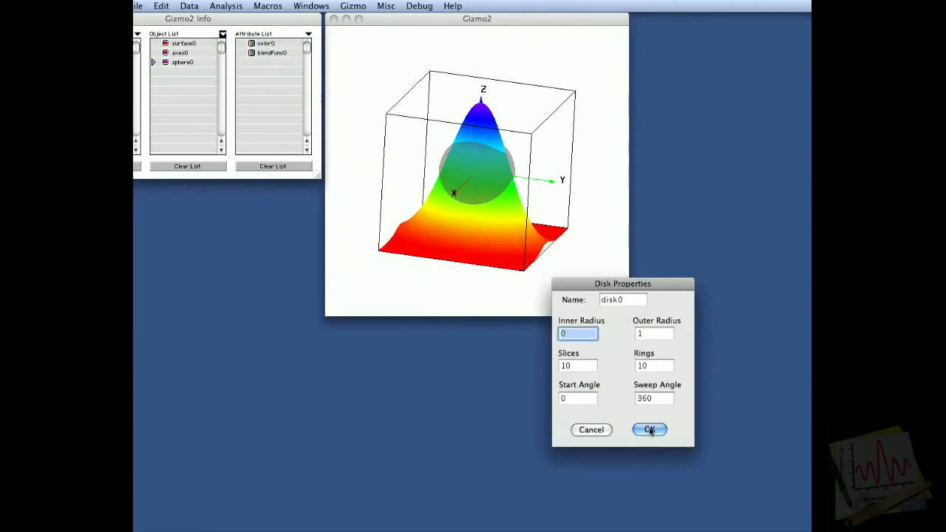
pyautogui.click(624, 430)
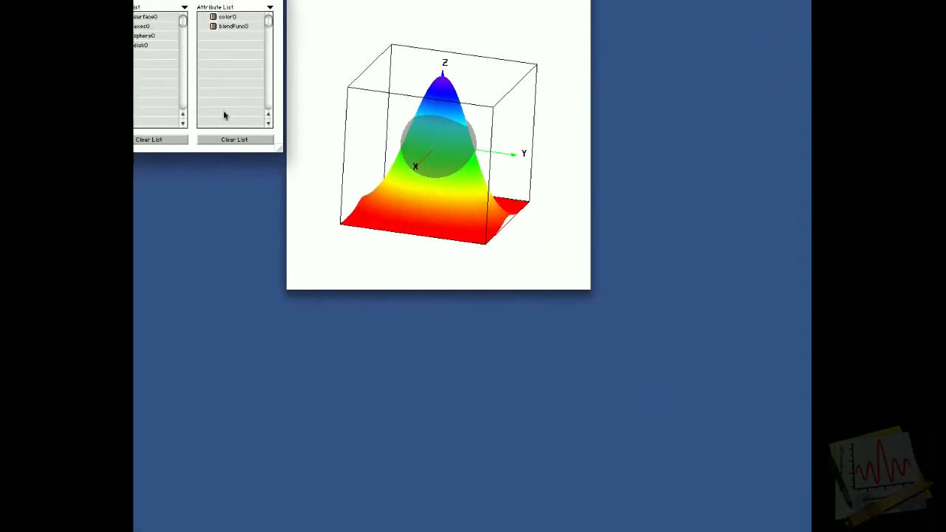
pyautogui.click(182, 71)
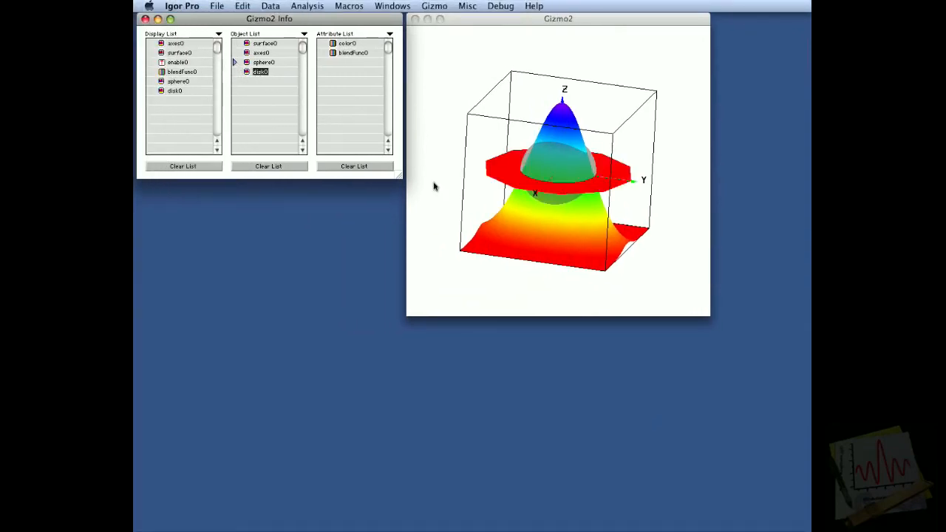
pyautogui.moveTo(577, 230)
pyautogui.mouseDown()
pyautogui.moveTo(559, 187)
pyautogui.moveTo(552, 219)
pyautogui.moveTo(576, 226)
pyautogui.mouseUp()
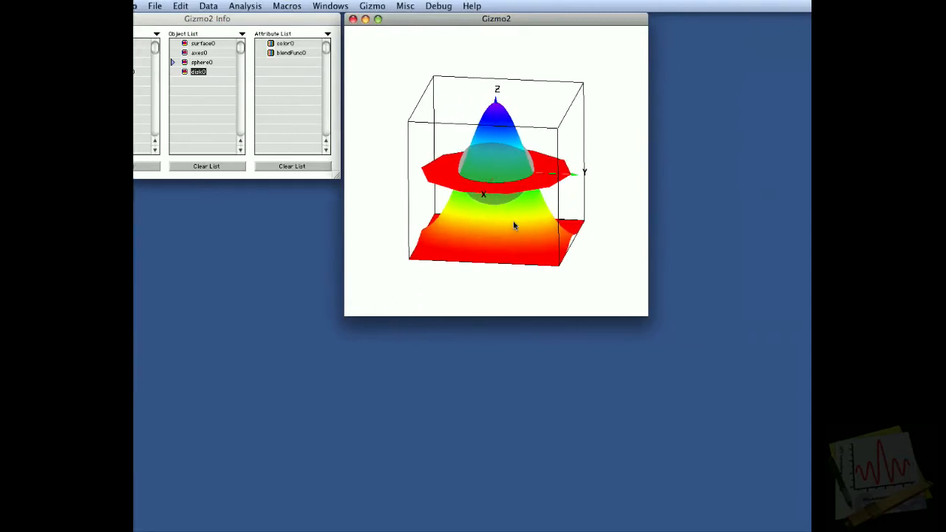
# - Create a blue color attribute with red 0.000, green 0.244, blue 1.000 and alpha 1.000, and assign it to disk0
pyautogui.click(323, 35)
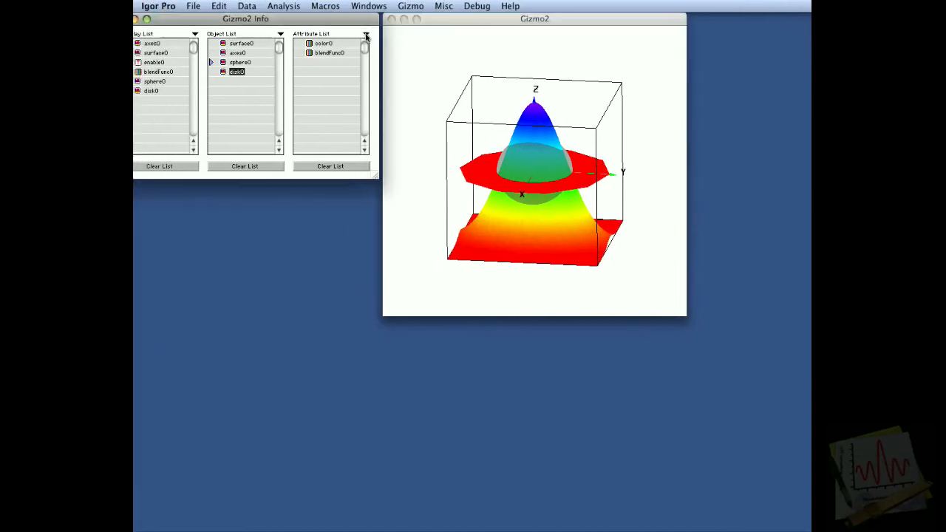
pyautogui.click(382, 35)
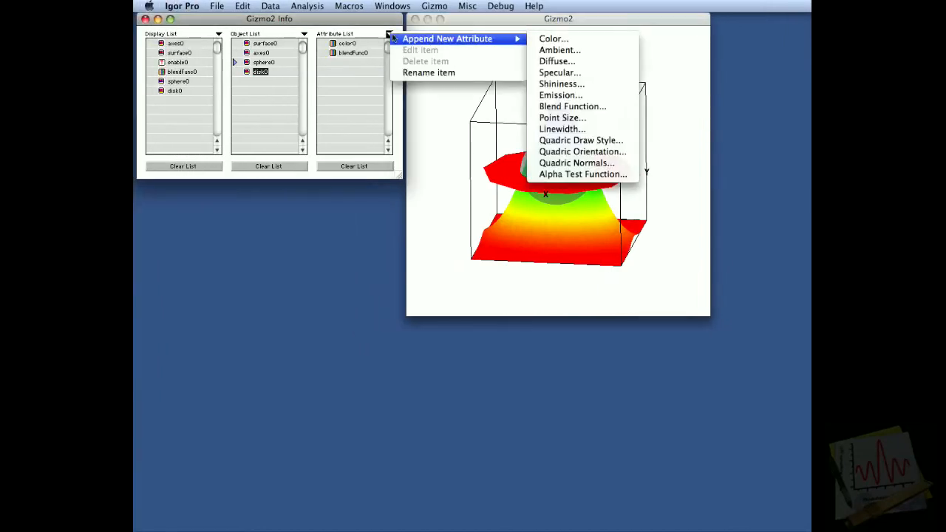
pyautogui.click(553, 38)
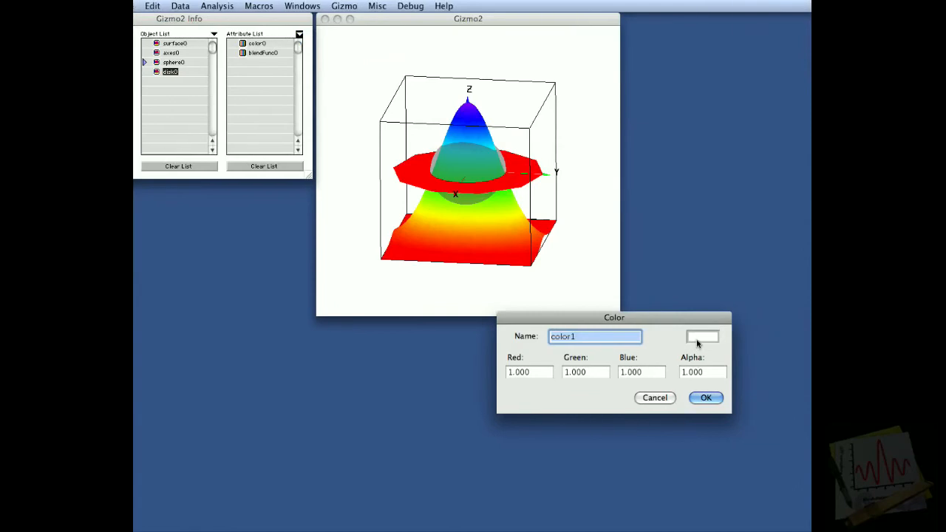
pyautogui.click(734, 337)
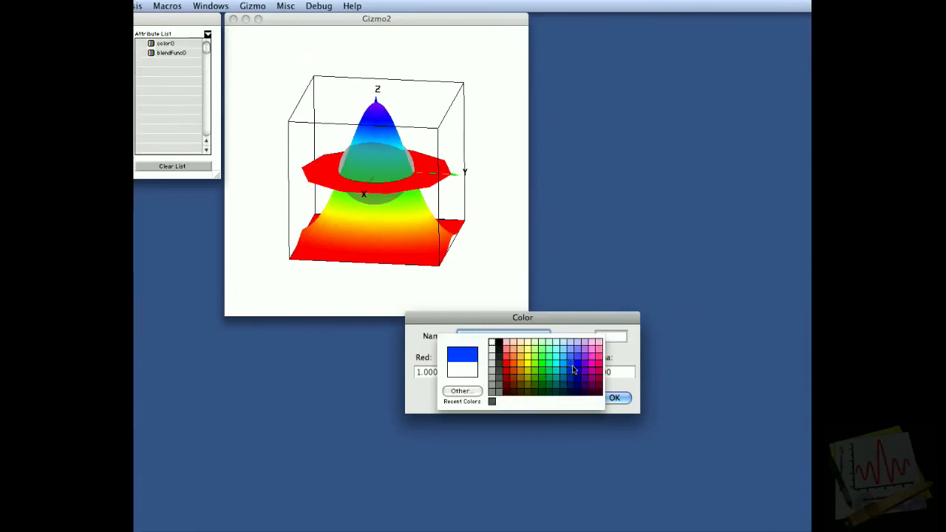
pyautogui.click(588, 370)
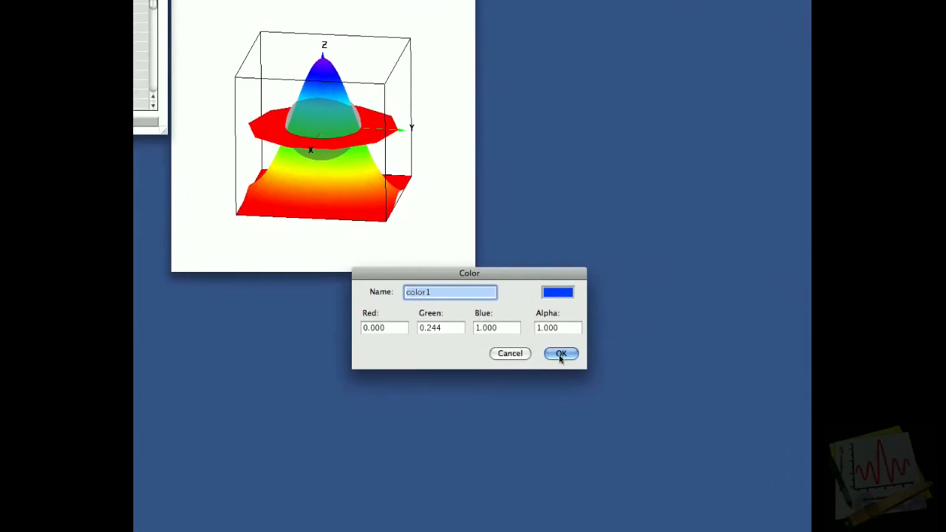
pyautogui.click(570, 372)
pyautogui.moveTo(167, 54); pyautogui.dragTo(261, 74)
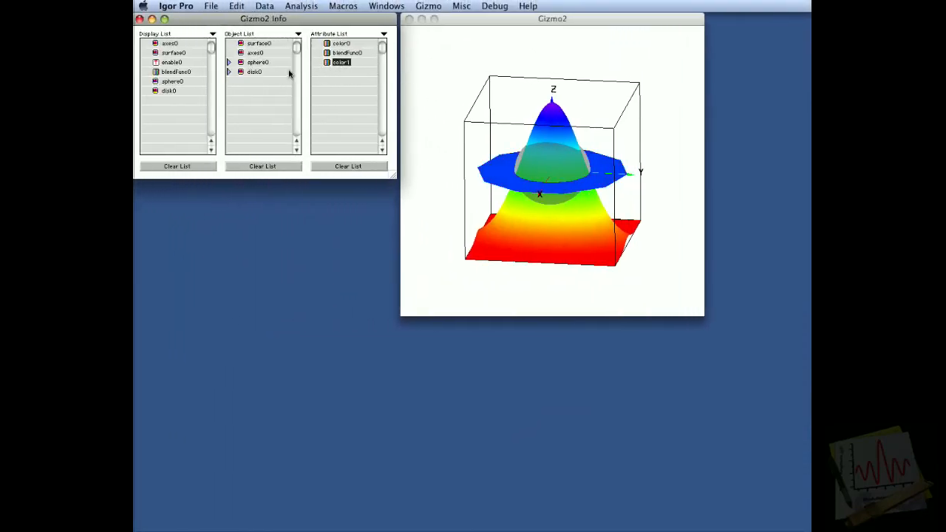
pyautogui.moveTo(545, 180); pyautogui.dragTo(487, 206)
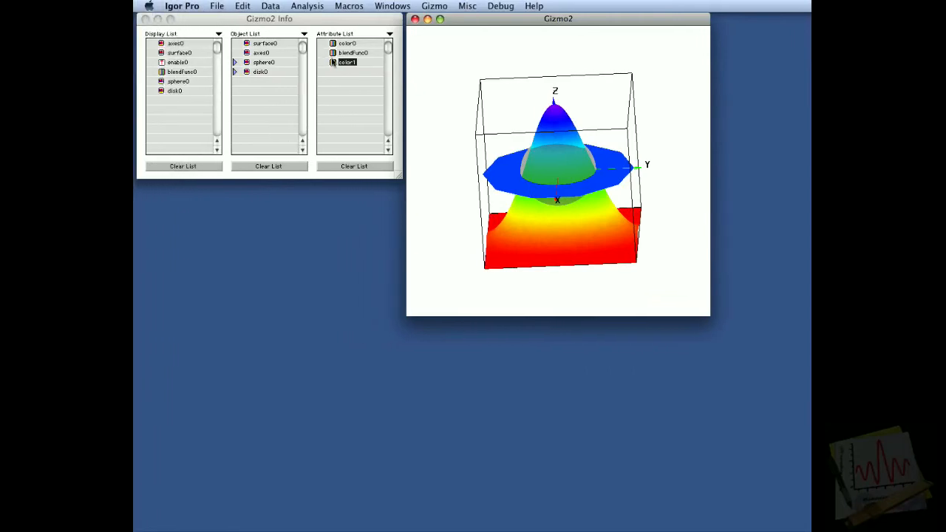
# - Set the alpha of the color1 attribute to 0.5 and inspect the disk from several angles
pyautogui.click(332, 63)
pyautogui.doubleClick(333, 63)
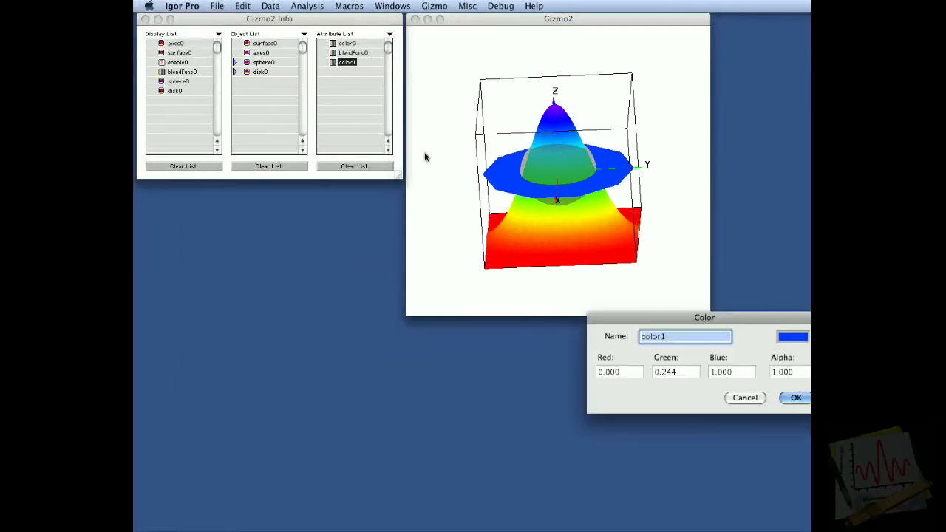
pyautogui.click(773, 371)
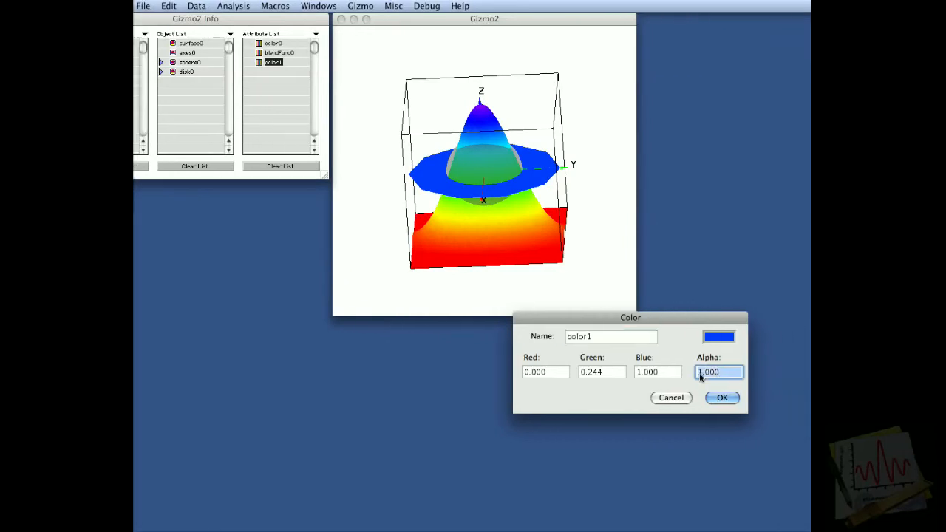
pyautogui.write('0.5')
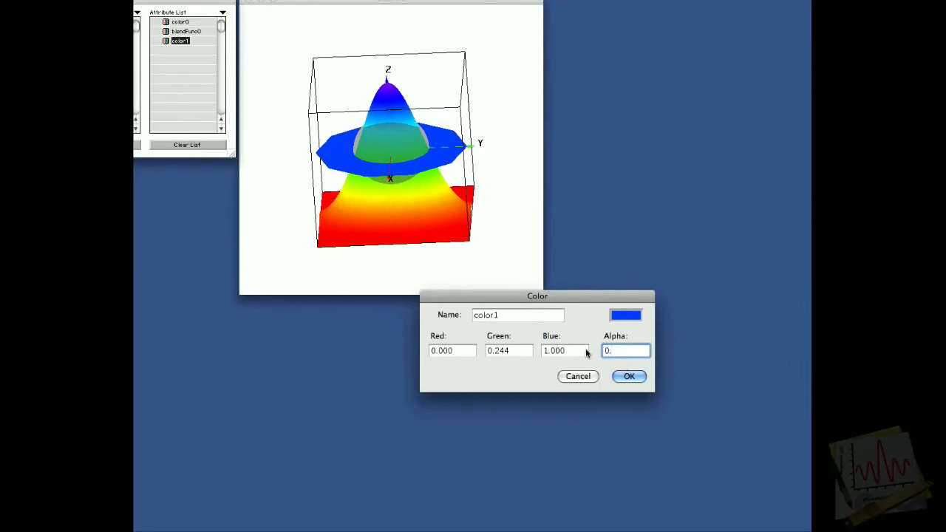
pyautogui.press('Return')
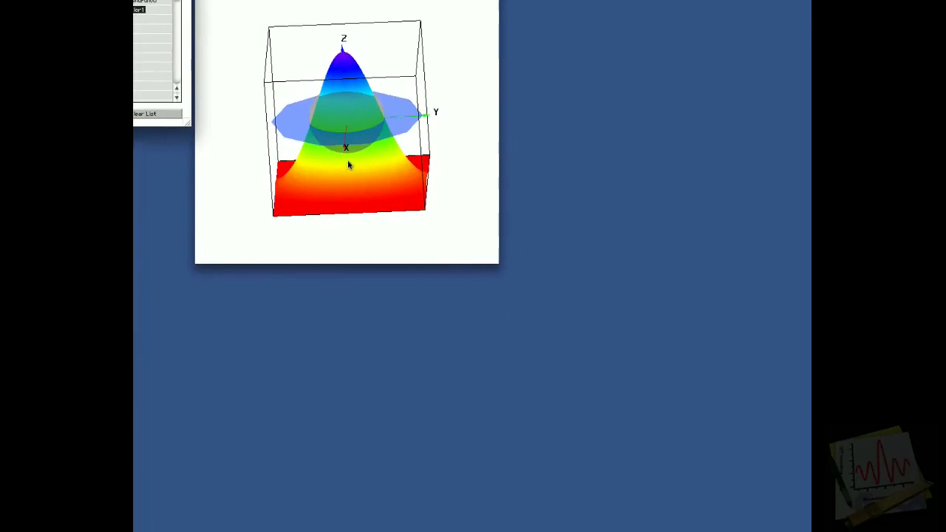
pyautogui.moveTo(348, 165); pyautogui.dragTo(308, 146)
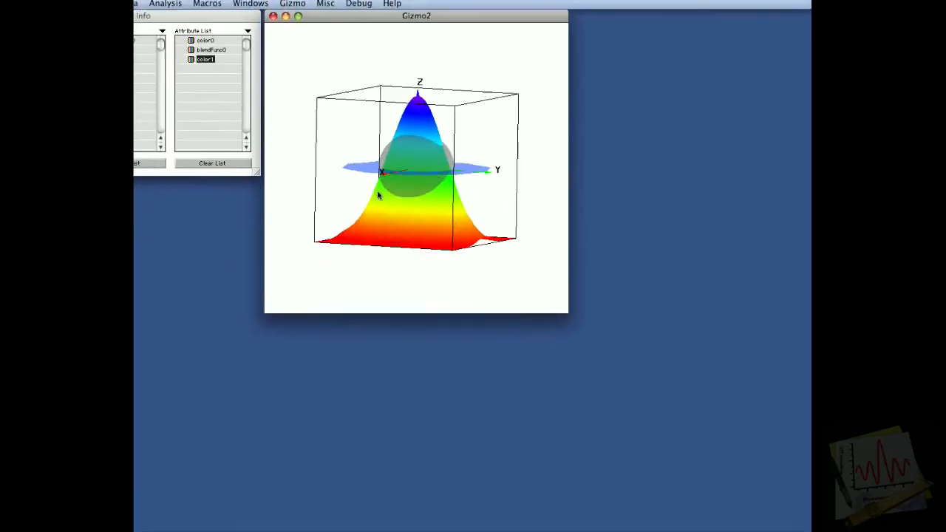
pyautogui.moveTo(378, 194); pyautogui.dragTo(467, 255)
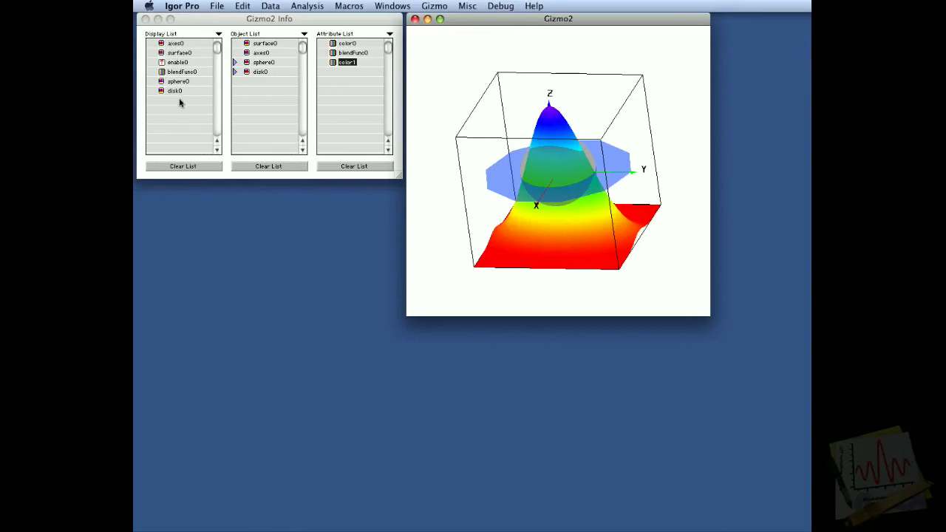
# - Move disk0 ahead of sphere0 in the display list and inspect the overlap from another angle
pyautogui.click(178, 94)
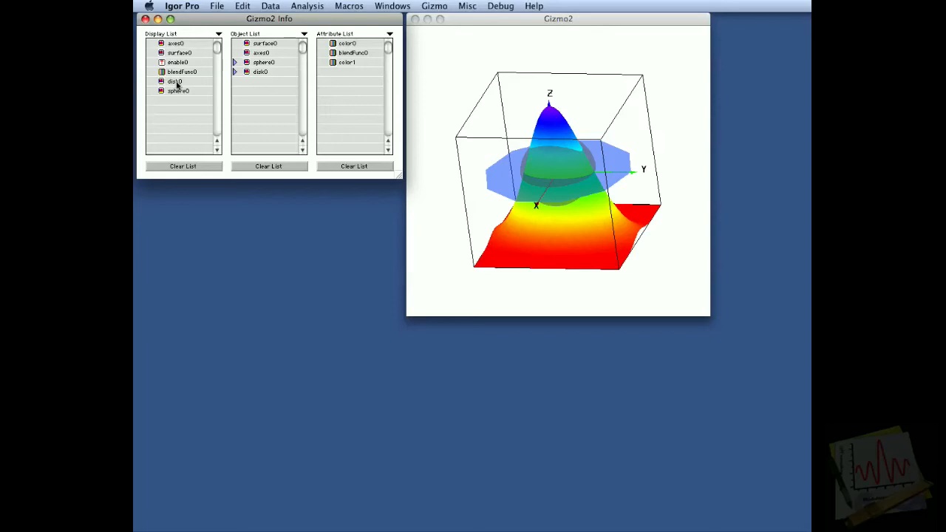
pyautogui.moveTo(458, 153); pyautogui.dragTo(647, 181)
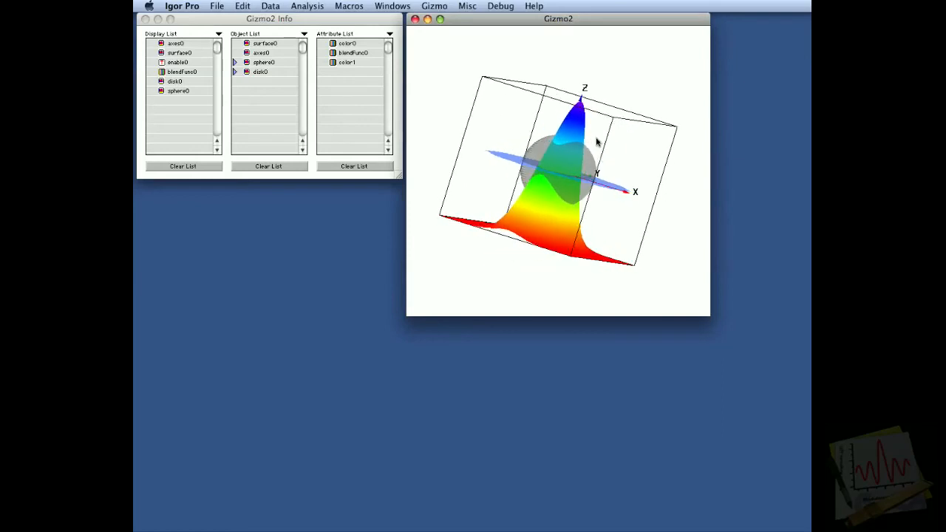